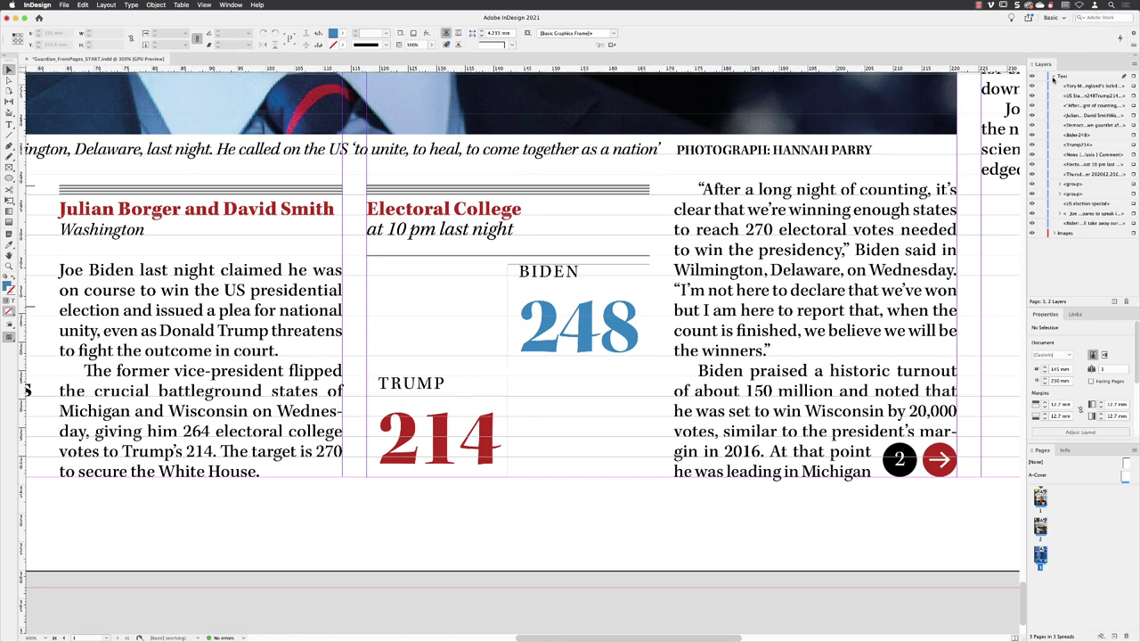
# Collapse and lock the Text layer, and make the Images layer active
pyautogui.click(1054, 77)
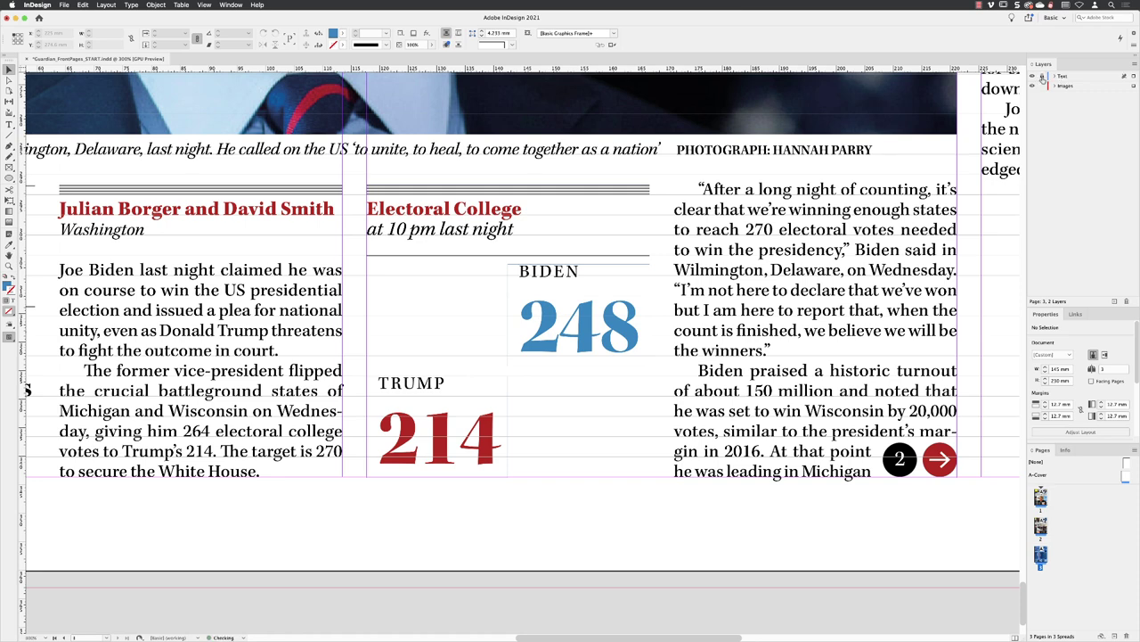
pyautogui.click(1041, 77)
pyautogui.click(1067, 86)
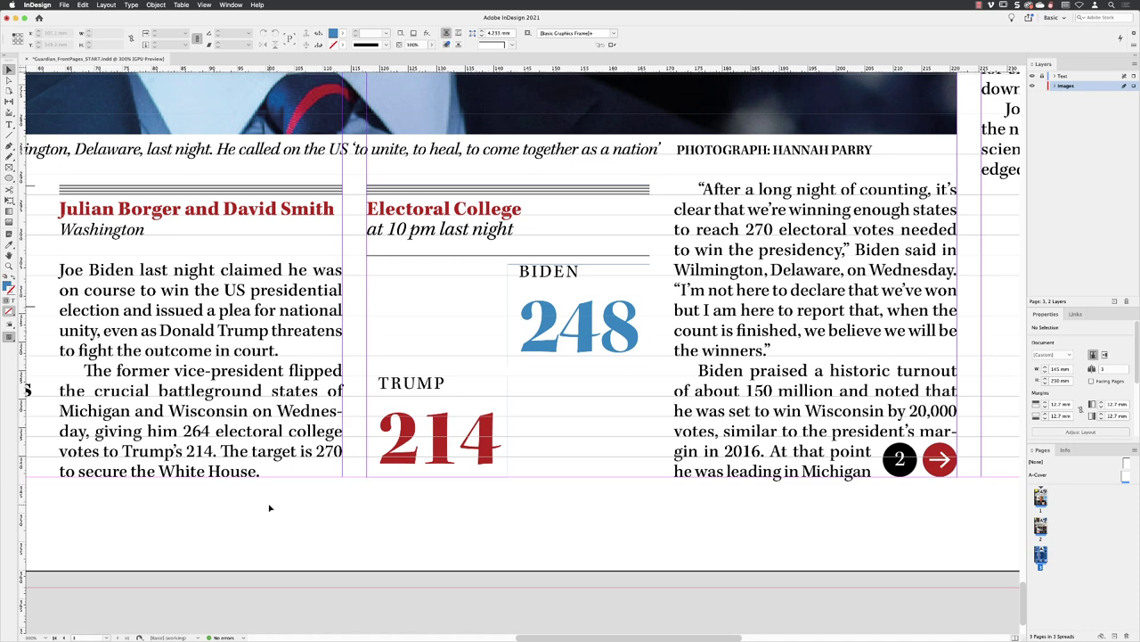
# Activate the Line tool and set its fill to None
pyautogui.click(10, 135)
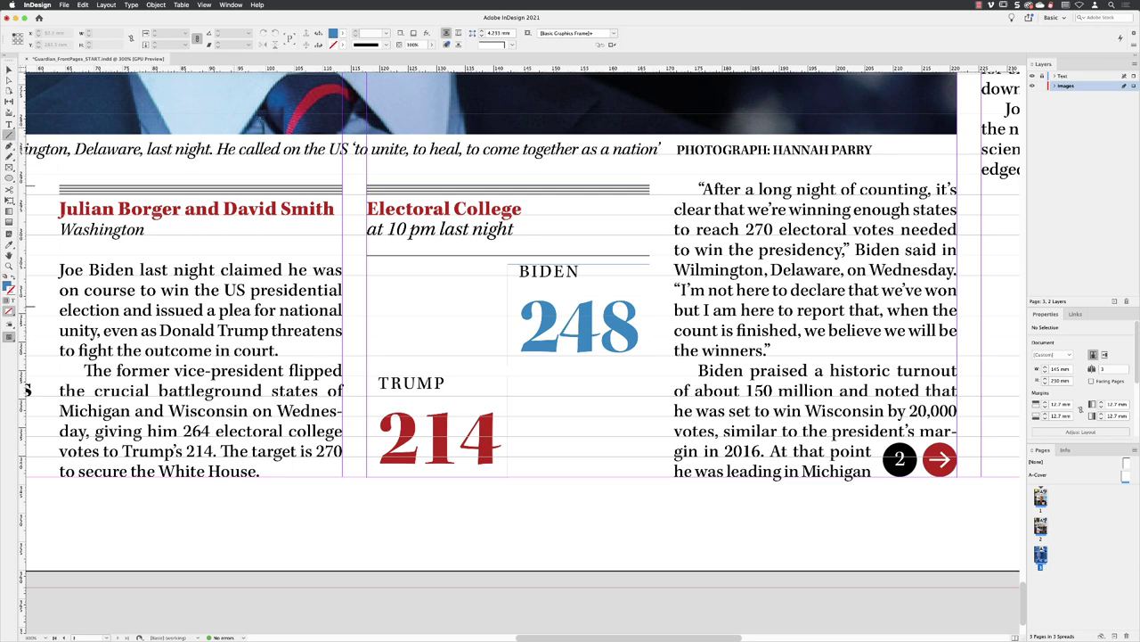
pyautogui.click(342, 33)
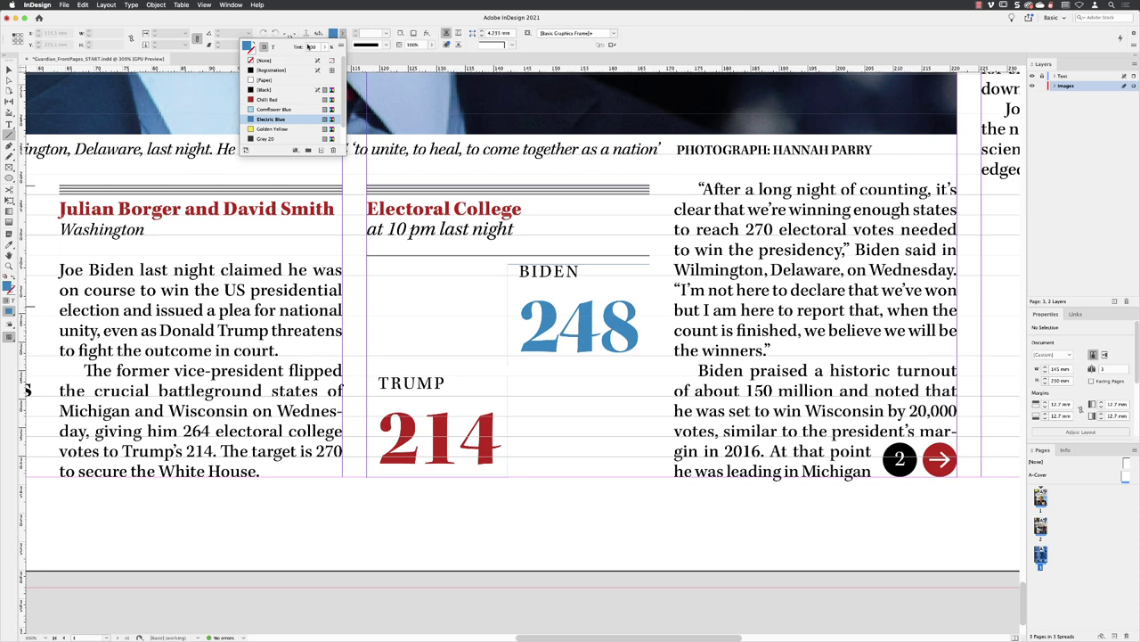
pyautogui.click(290, 61)
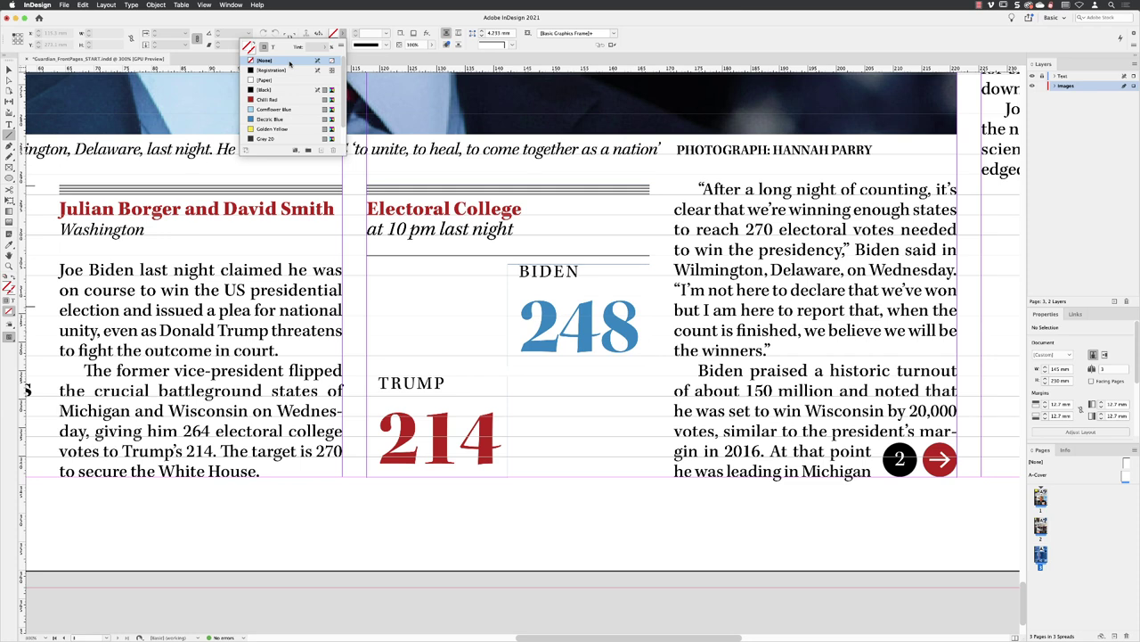
pyautogui.press('Return')
# Set the line stroke to the Grey 40 swatch with a weight of 0.5 pt
pyautogui.click(340, 46)
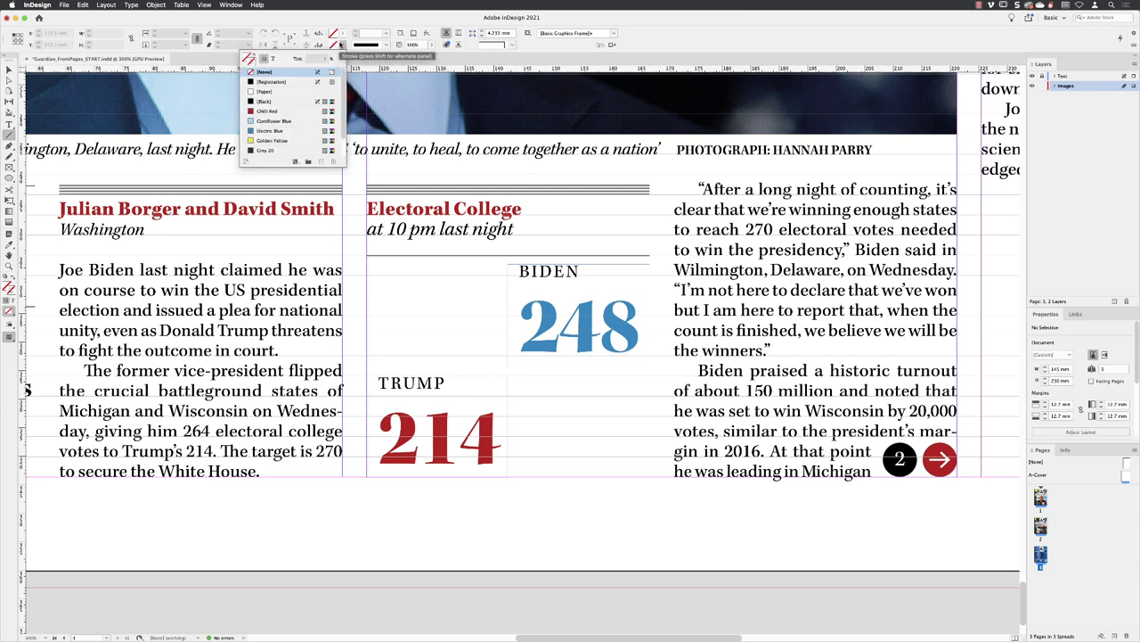
pyautogui.scroll(-2, 340, 113)
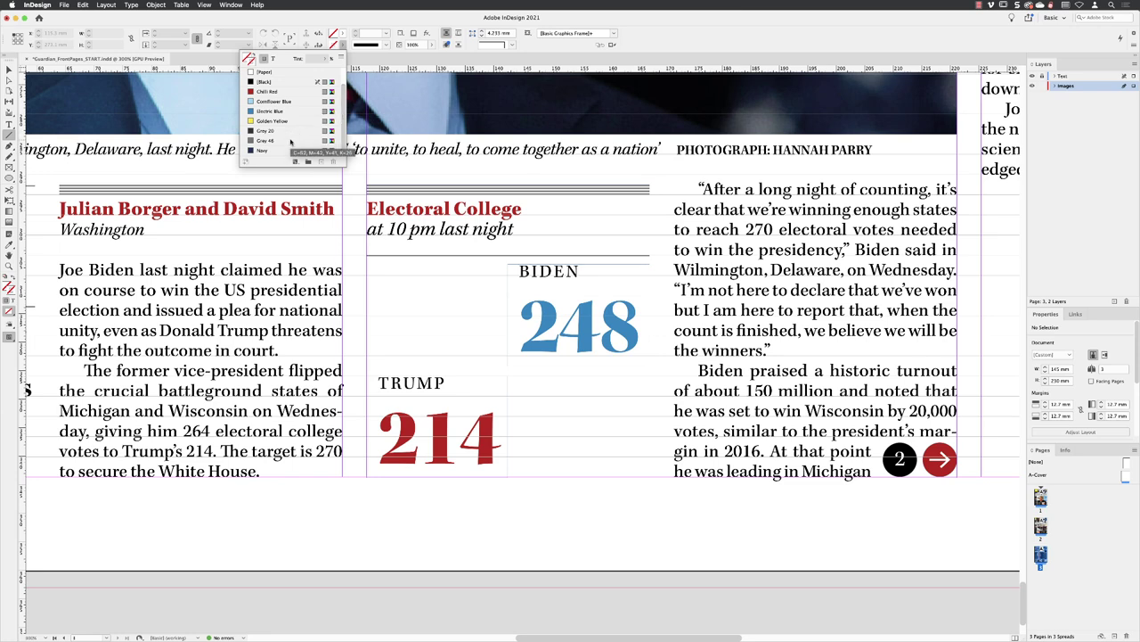
pyautogui.click(289, 140)
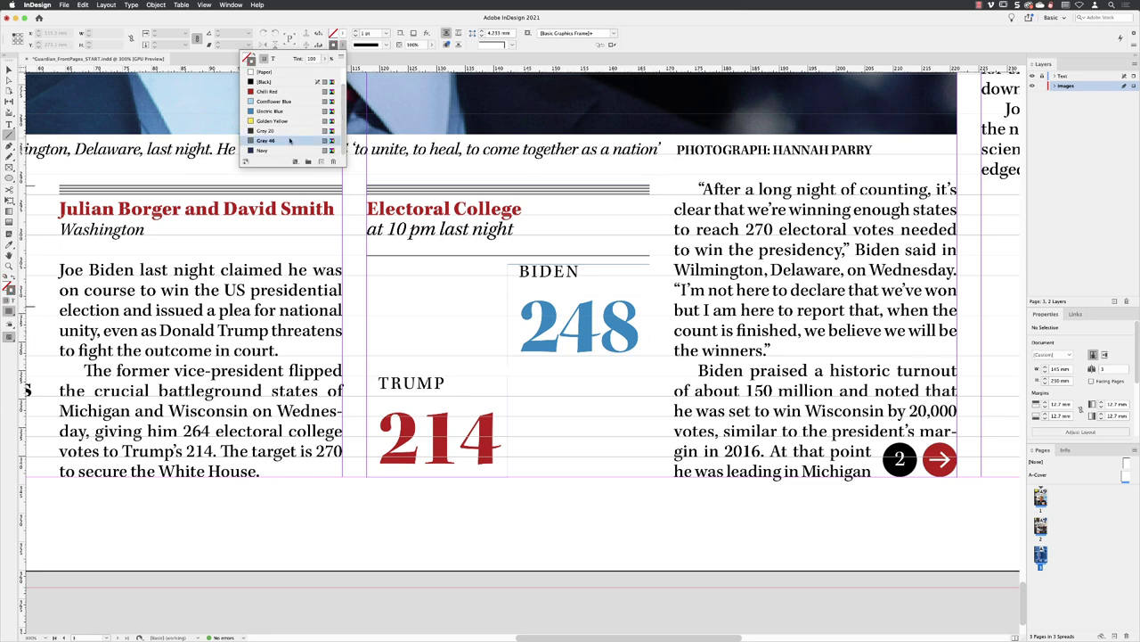
pyautogui.press('Return')
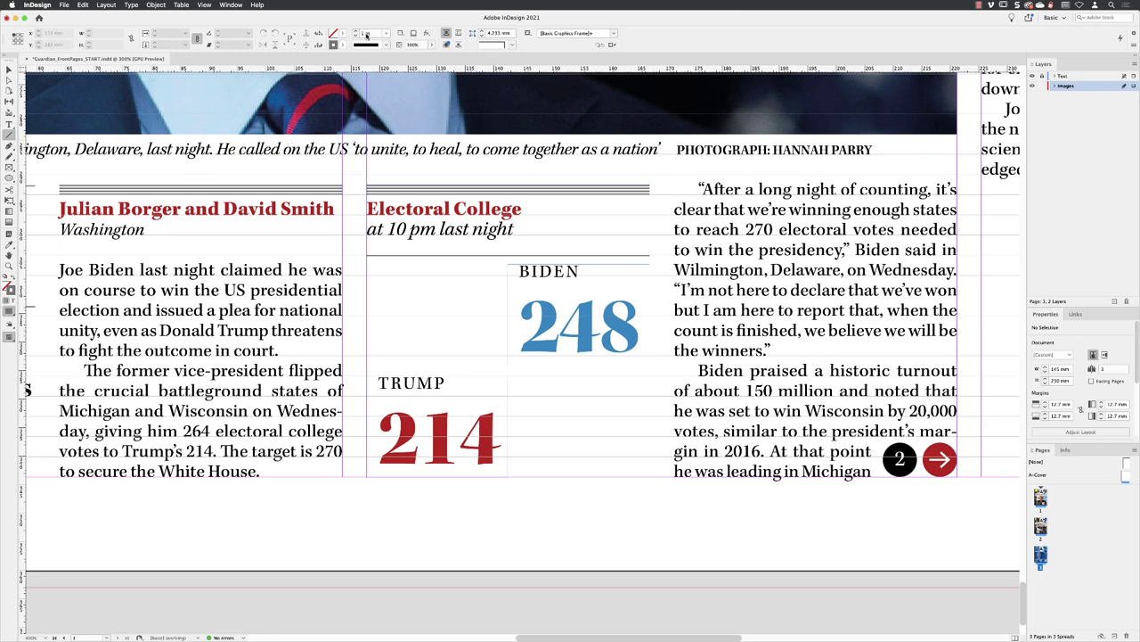
pyautogui.click(388, 33)
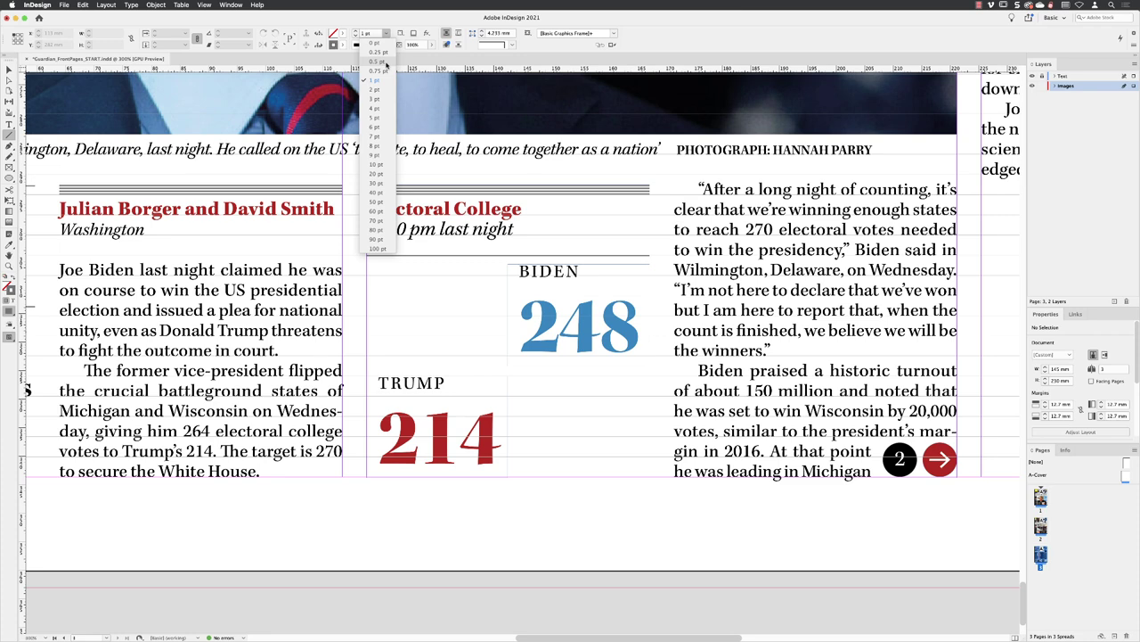
pyautogui.click(386, 62)
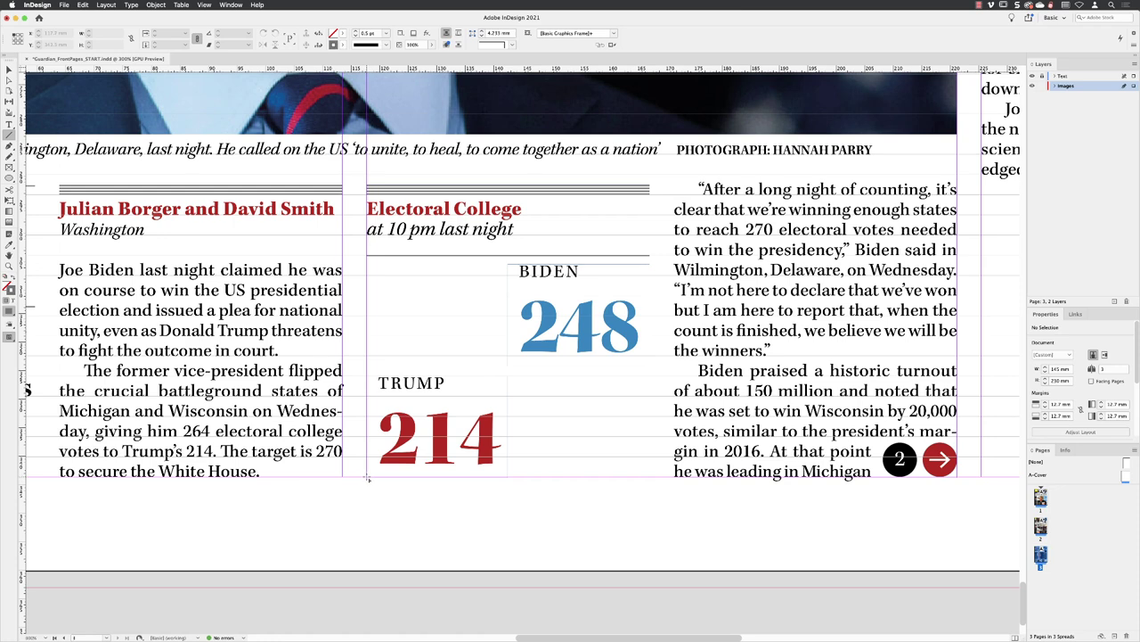
# Draw a horizontal line about 49.6 mm long on the bottom margin guide, spanning the Electoral College column
pyautogui.moveTo(367, 479); pyautogui.dragTo(648, 476)
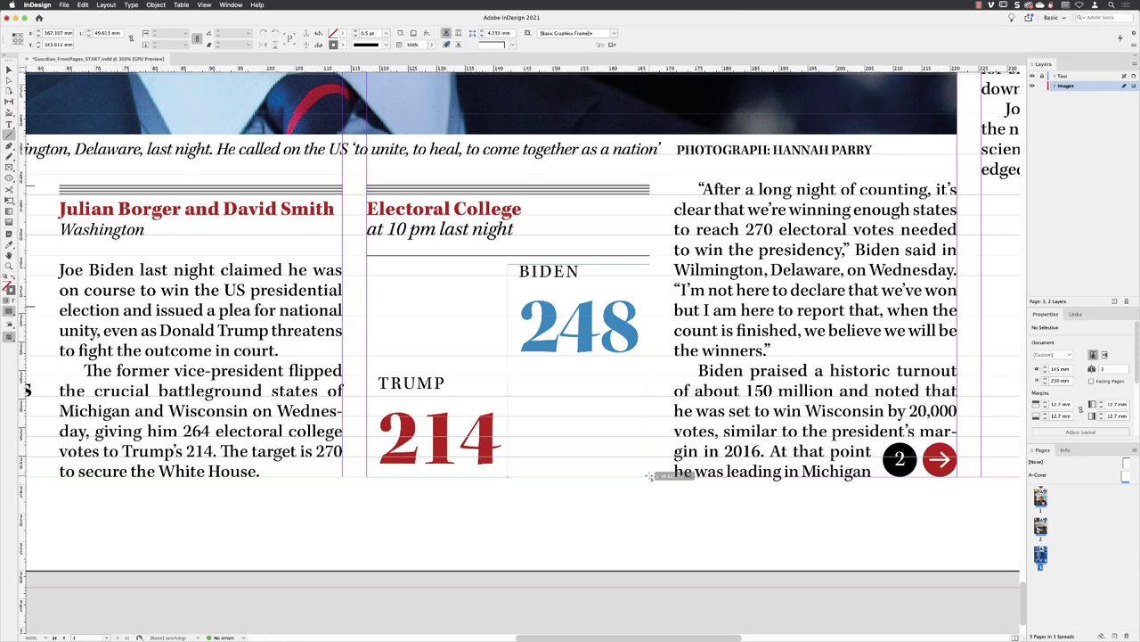
pyautogui.moveTo(648, 477)
pyautogui.mouseDown()
pyautogui.moveTo(647, 495)
pyautogui.moveTo(648, 456)
pyautogui.moveTo(651, 472)
pyautogui.mouseUp()
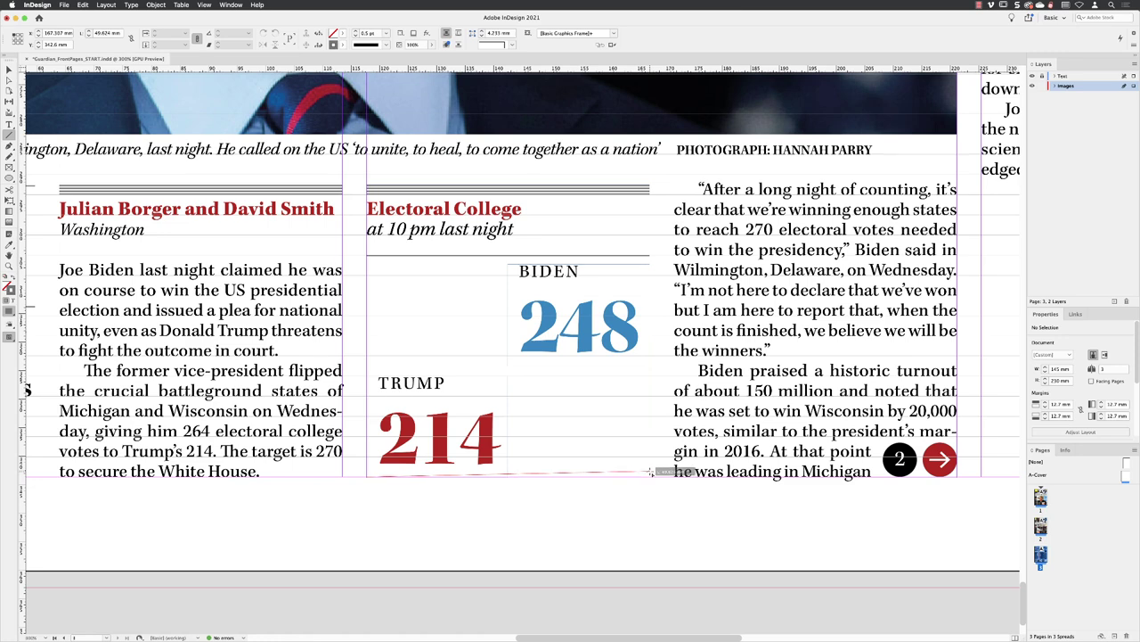
pyautogui.moveTo(651, 472); pyautogui.dragTo(651, 478)
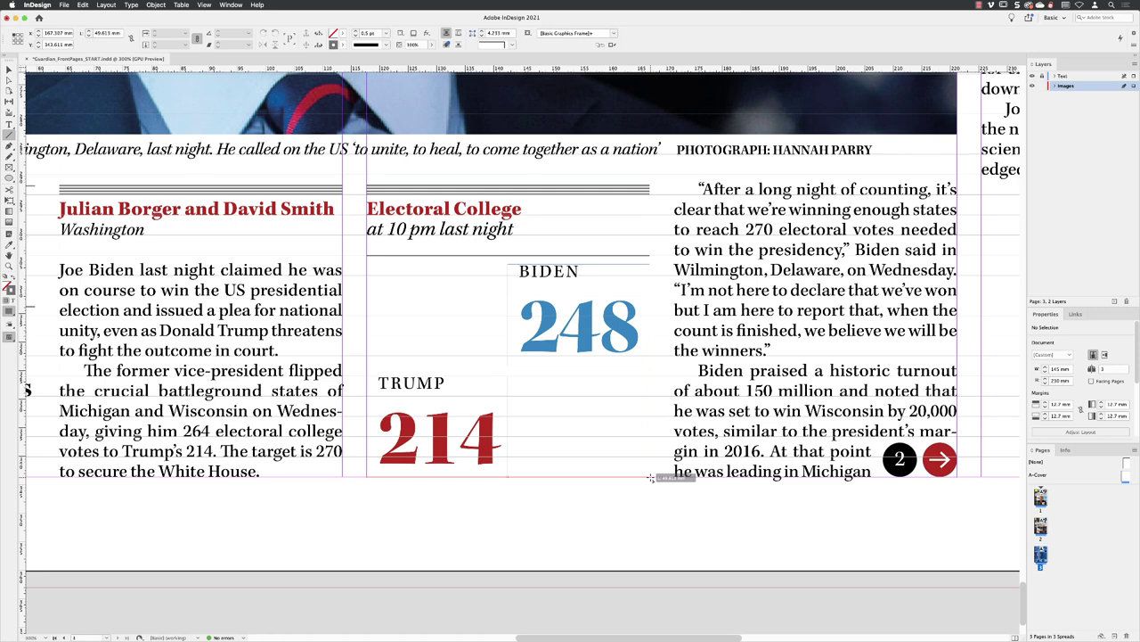
pyautogui.moveTo(651, 478); pyautogui.dragTo(651, 479)
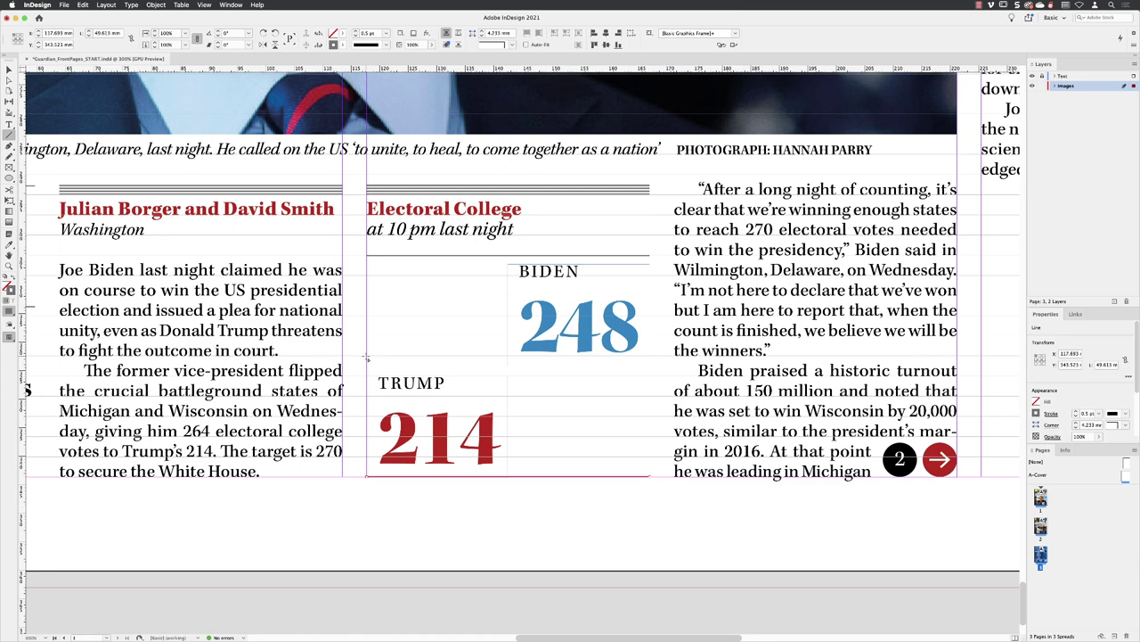
# Draw a 49.6 mm horizontal divider between the Biden and Trump results and a vertical divider about 38.9 mm long through the column's centre
pyautogui.moveTo(365, 357); pyautogui.dragTo(649, 355)
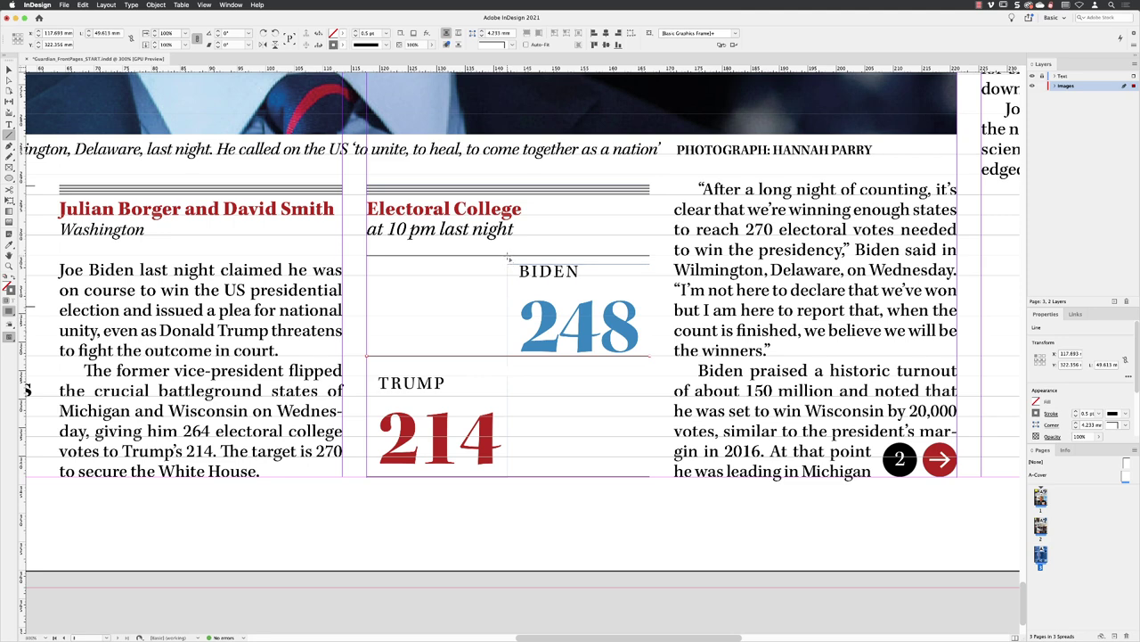
pyautogui.moveTo(509, 258); pyautogui.dragTo(515, 481)
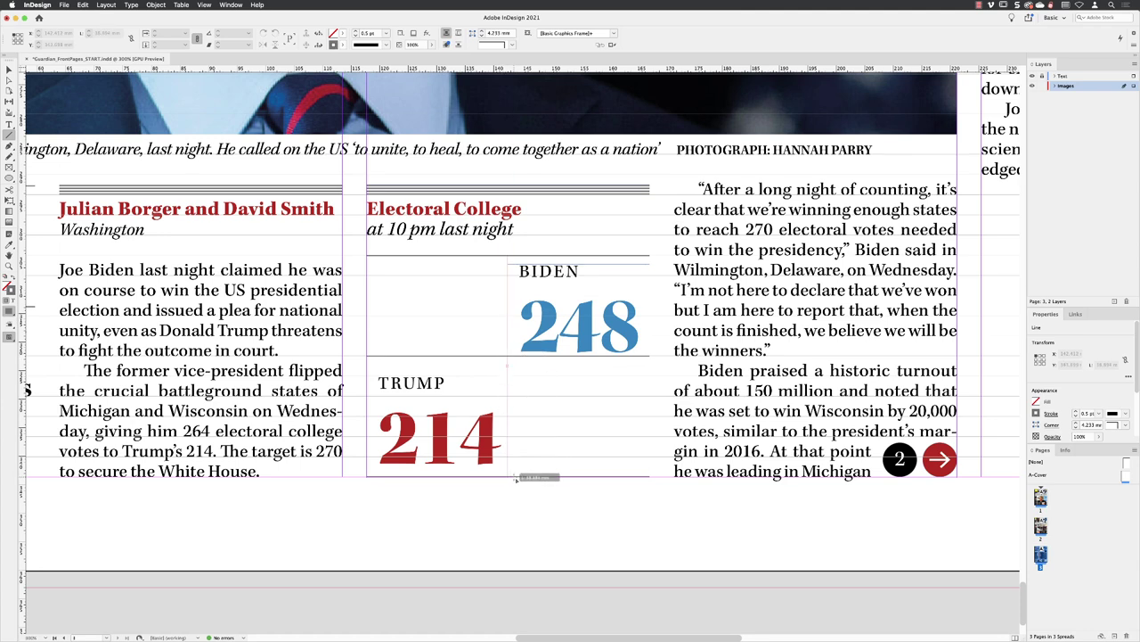
pyautogui.moveTo(516, 480); pyautogui.dragTo(516, 479)
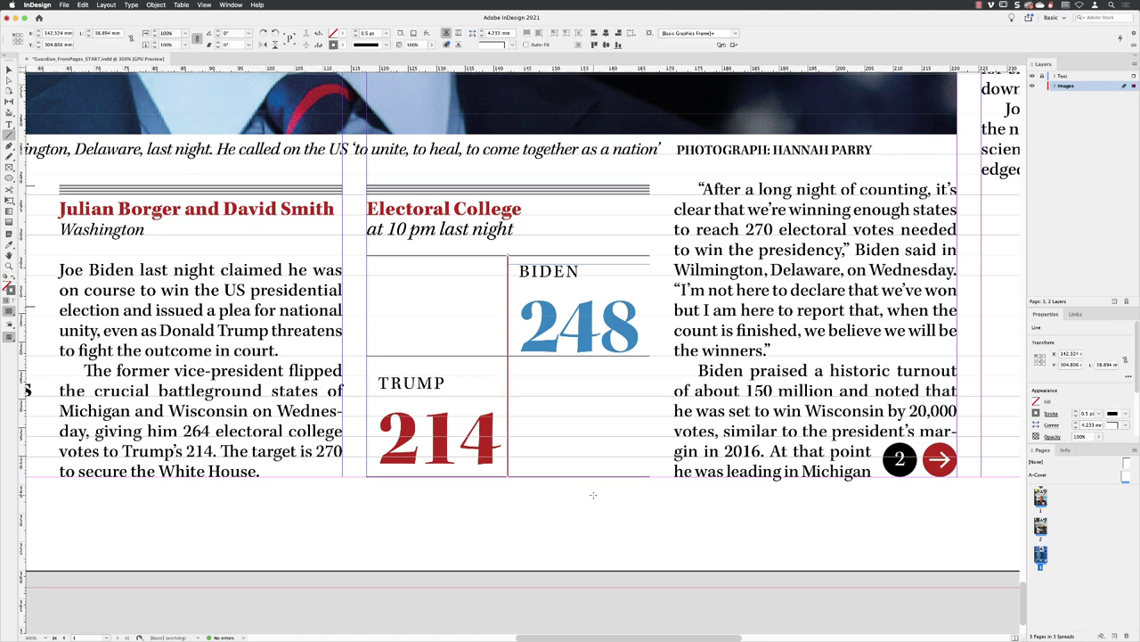
pyautogui.click(9, 70)
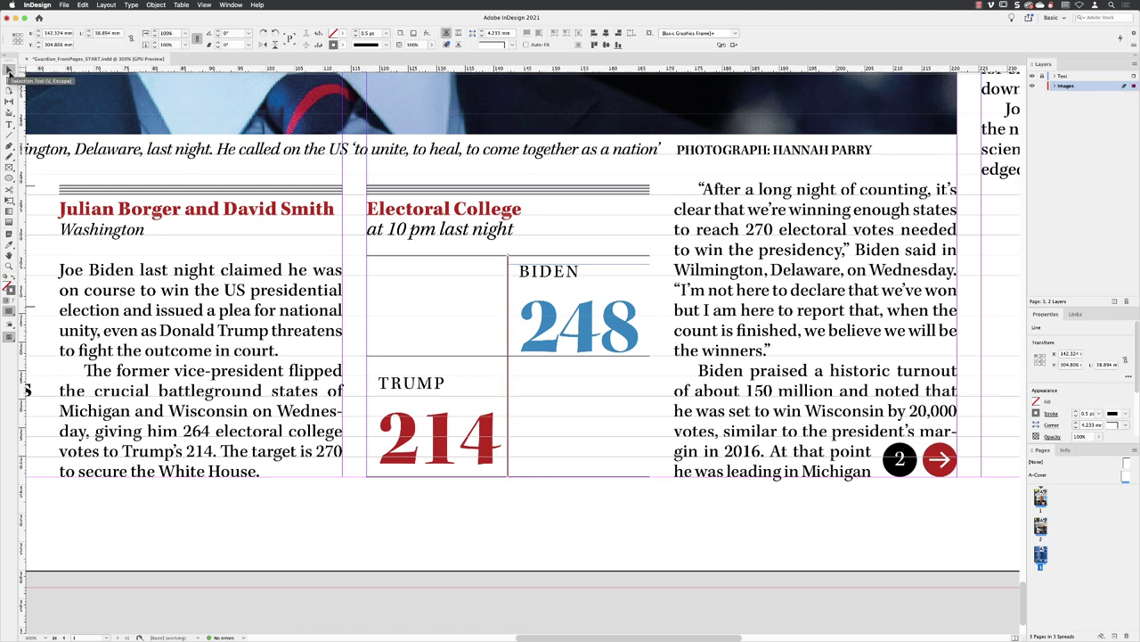
pyautogui.click(659, 526)
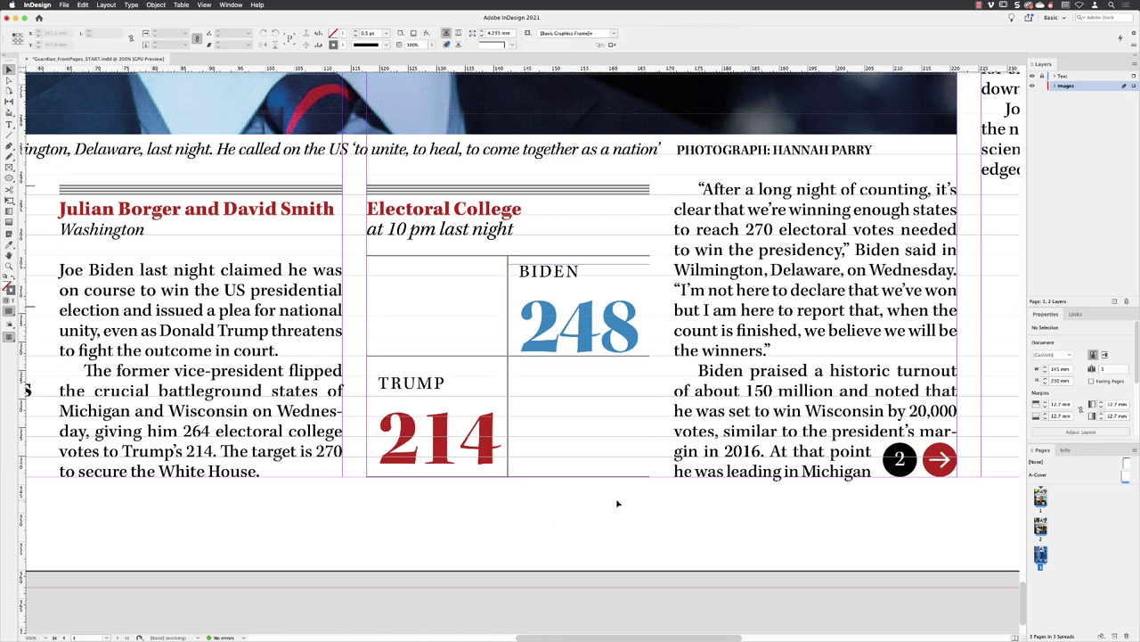
# Switch to preview mode and nudge the middle horizontal divider down to a Y position of 323.856 mm
pyautogui.press('w')
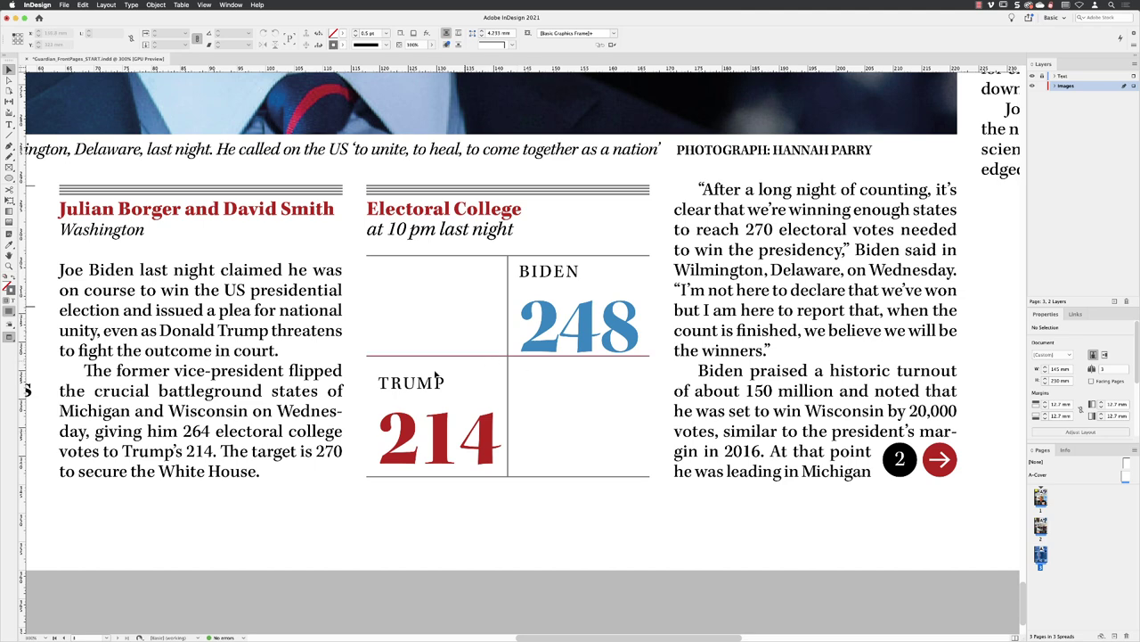
pyautogui.click(489, 357)
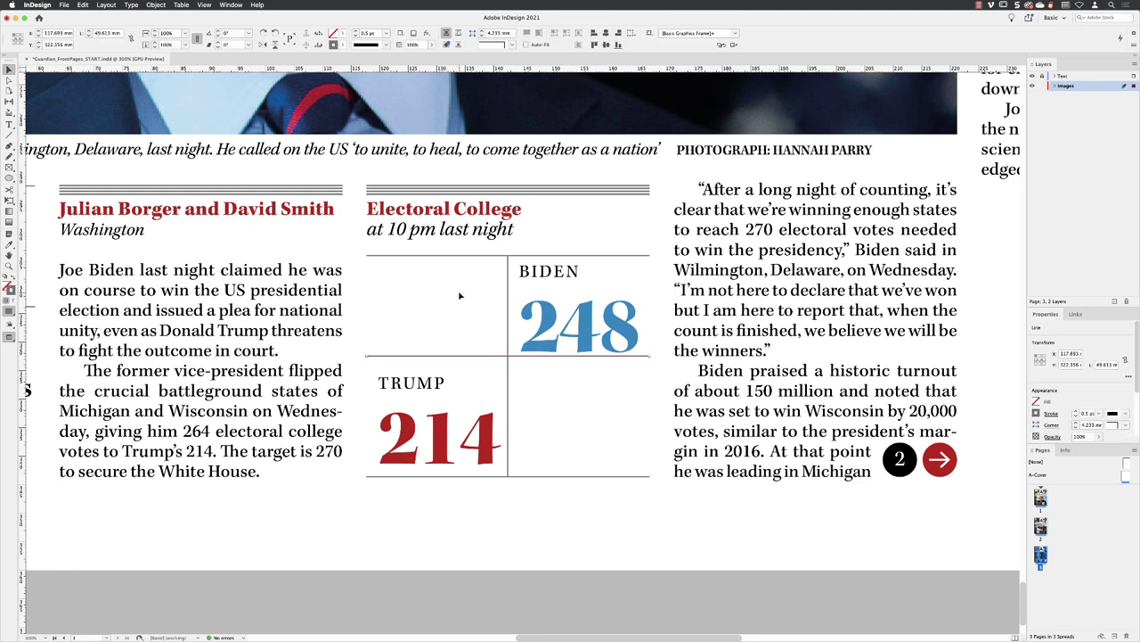
pyautogui.press('Down')
pyautogui.press('Down')
pyautogui.press('Down')
pyautogui.press('Down')
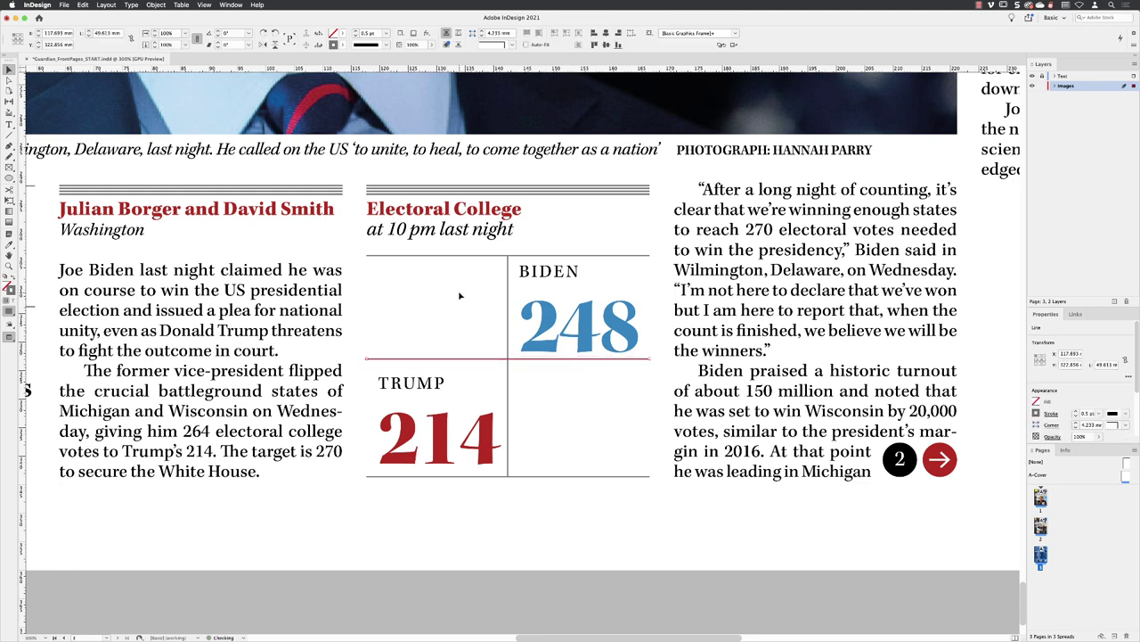
pyautogui.press('Down')
pyautogui.press('Down')
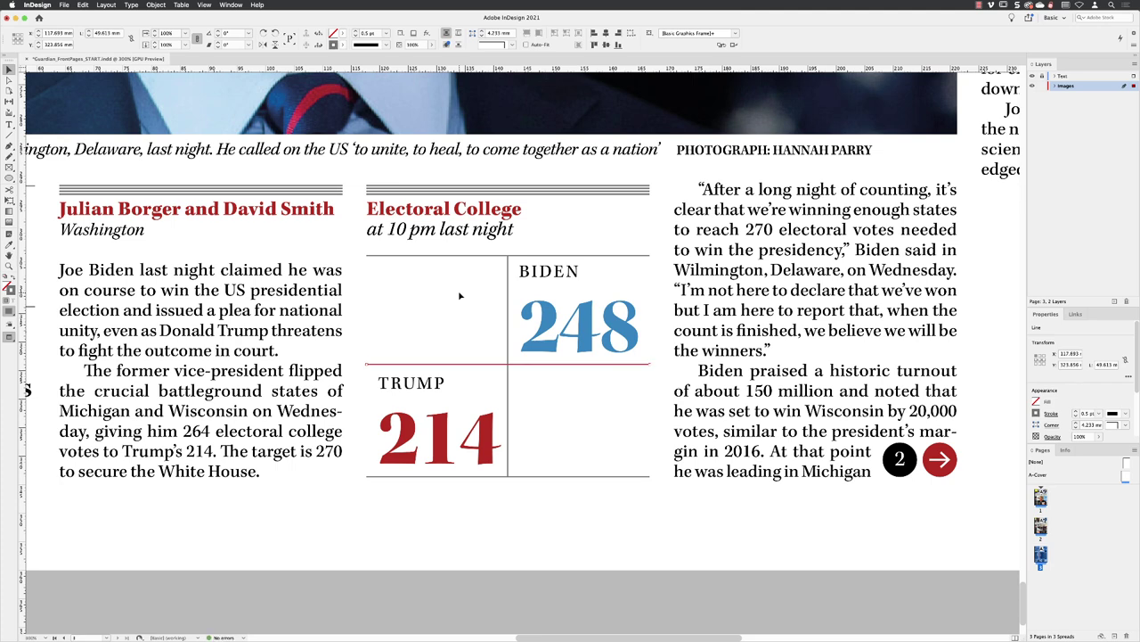
pyautogui.click(690, 541)
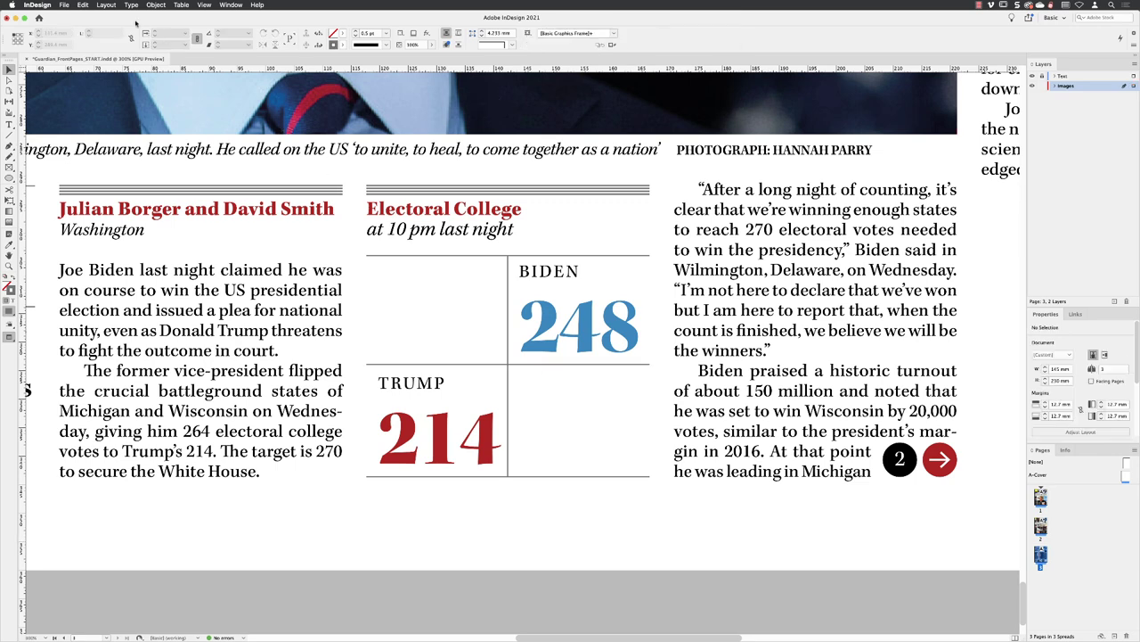
# Load US_Biden.jpg and US_Trump.jpg from the Links folder for placing, with Show Import Options turned off
pyautogui.click(64, 5)
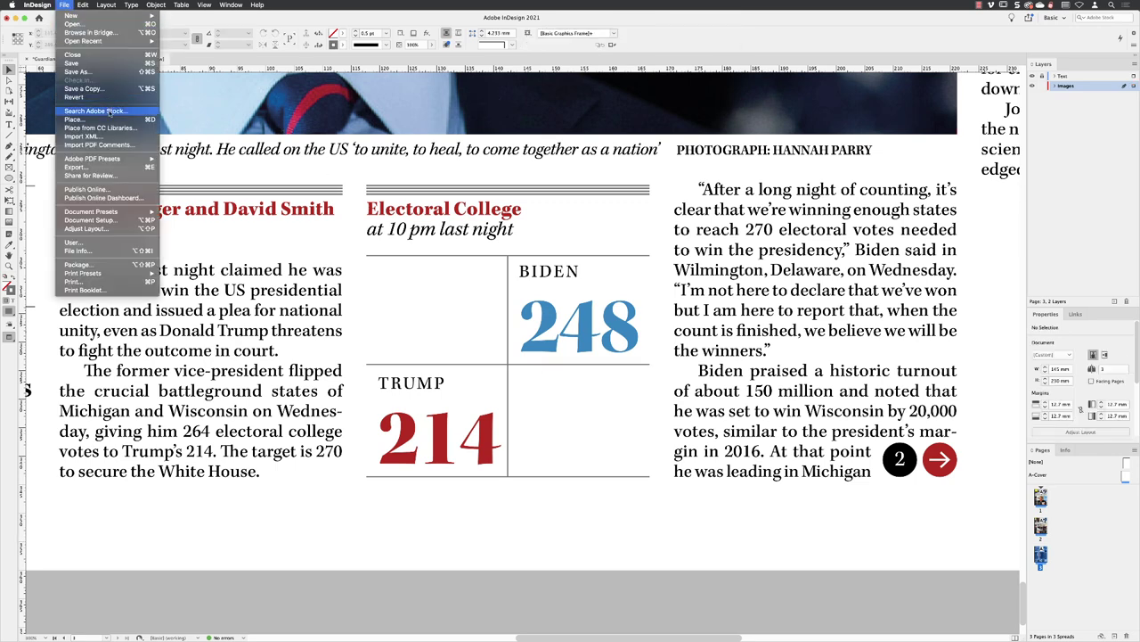
pyautogui.click(111, 116)
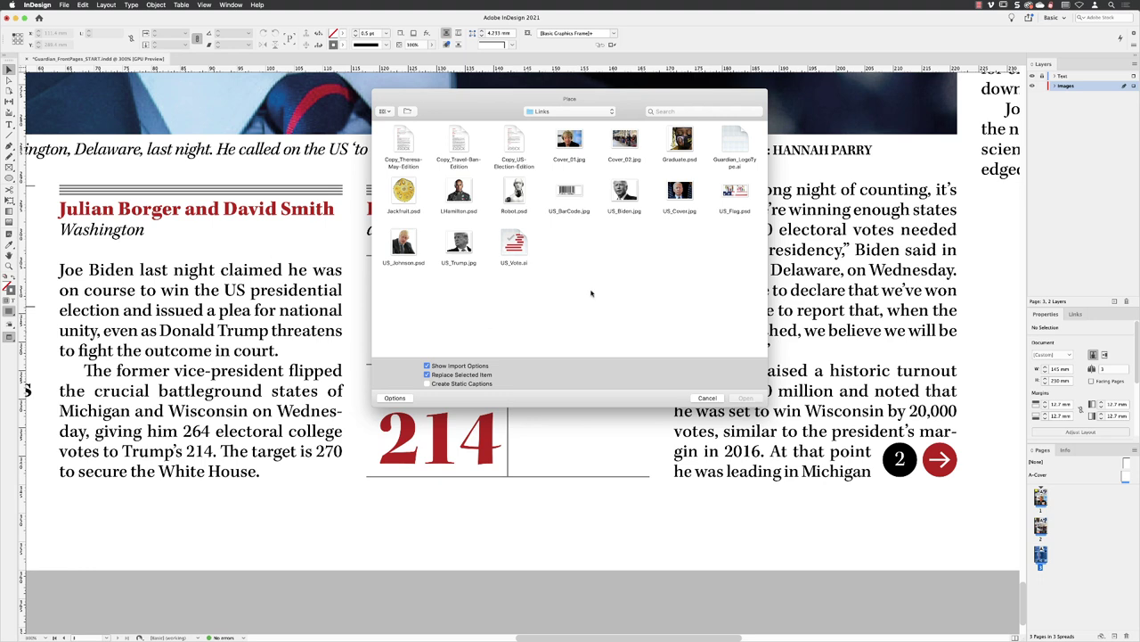
pyautogui.click(625, 193)
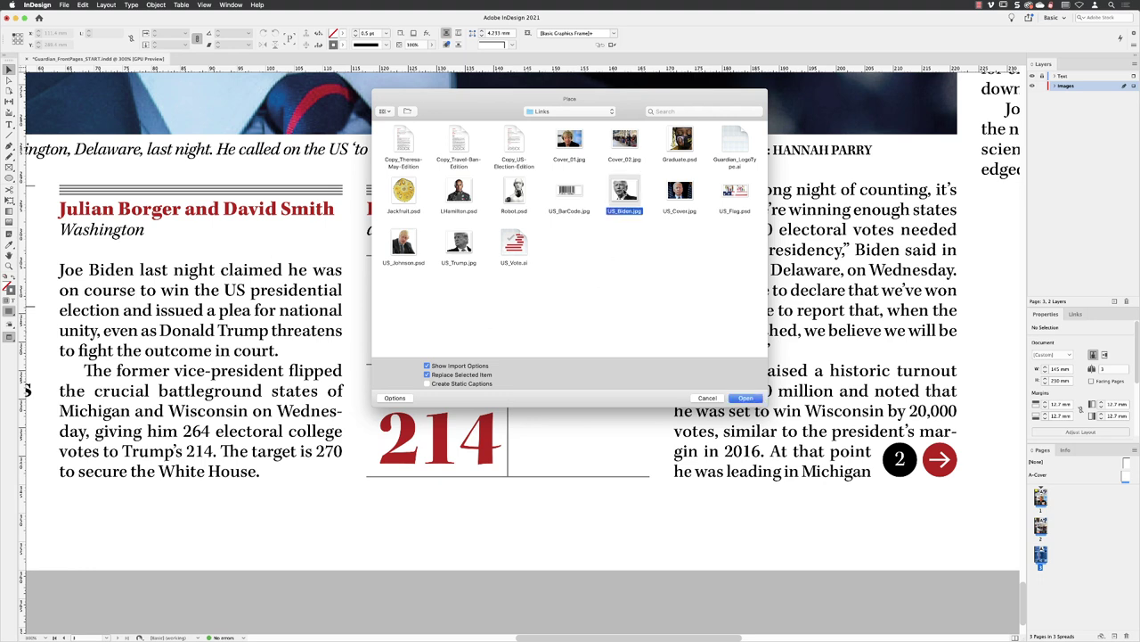
pyautogui.keyDown('super'); pyautogui.click(460, 244); pyautogui.keyUp('super')
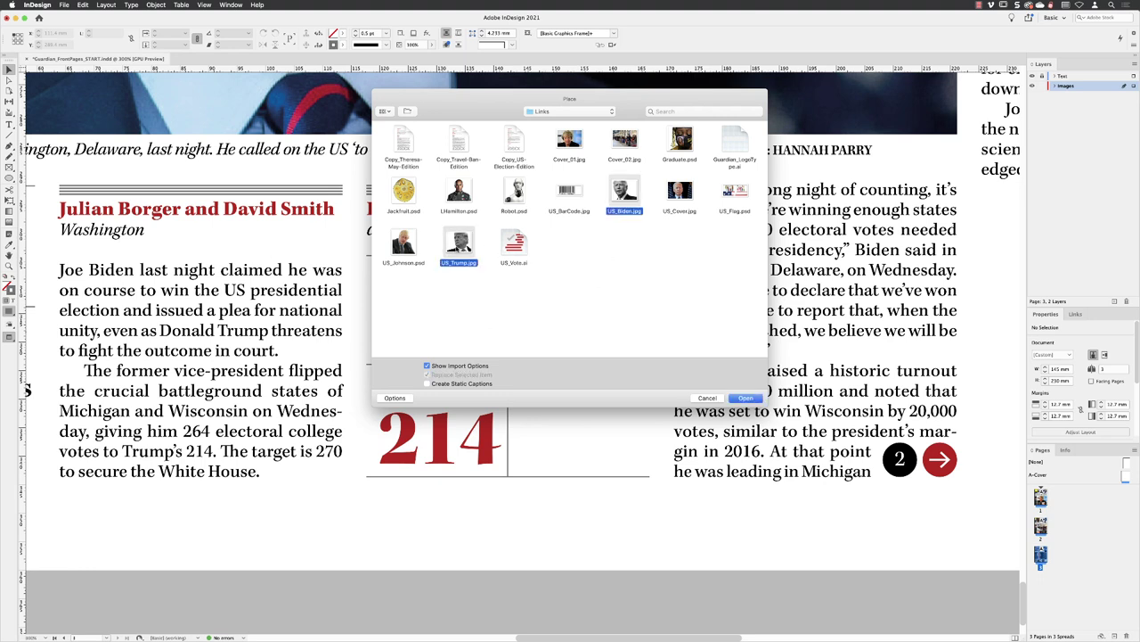
pyautogui.click(474, 366)
pyautogui.click(745, 397)
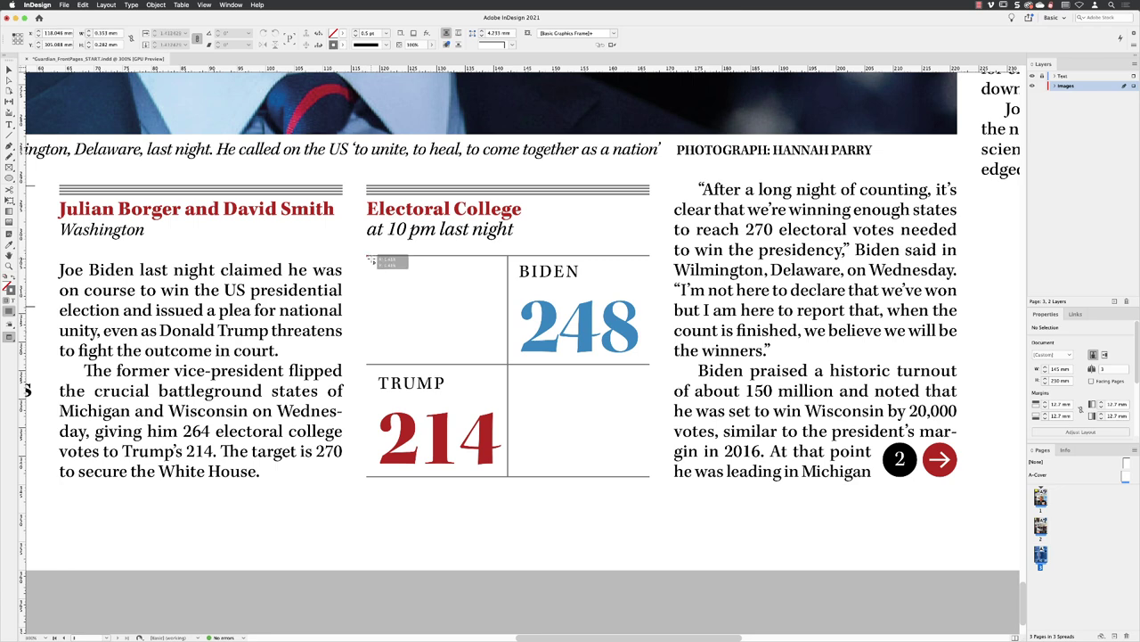
# Place the Biden photo in the empty cell beside 248 and the Trump photo, about 25 by 20 mm, in the cell beside 214
pyautogui.moveTo(366, 256); pyautogui.dragTo(508, 364)
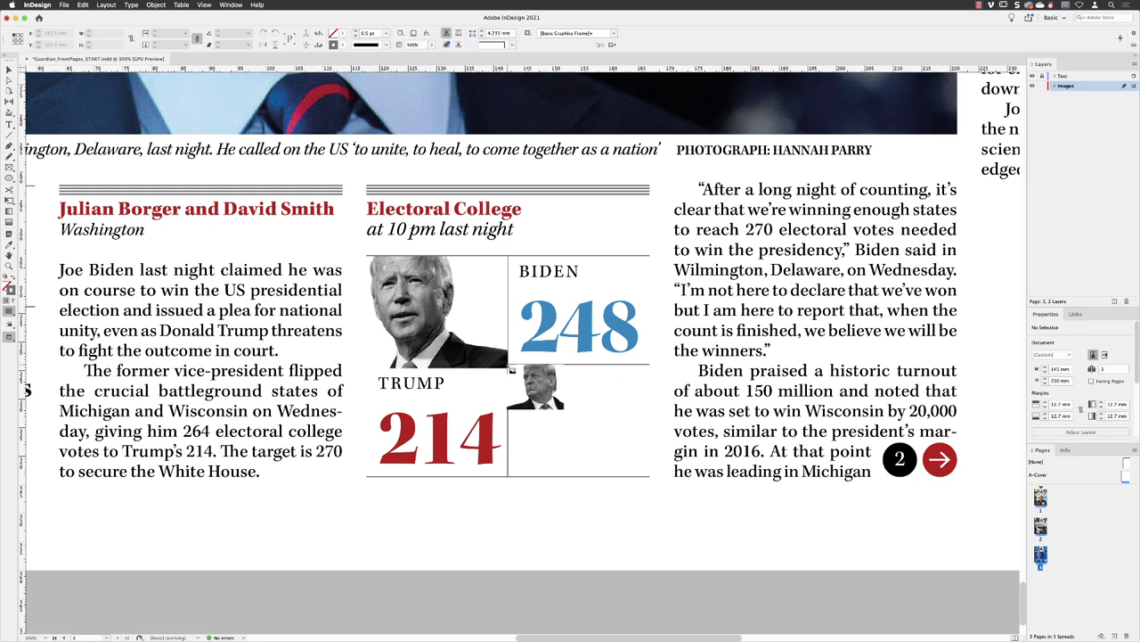
pyautogui.moveTo(512, 369); pyautogui.dragTo(649, 476)
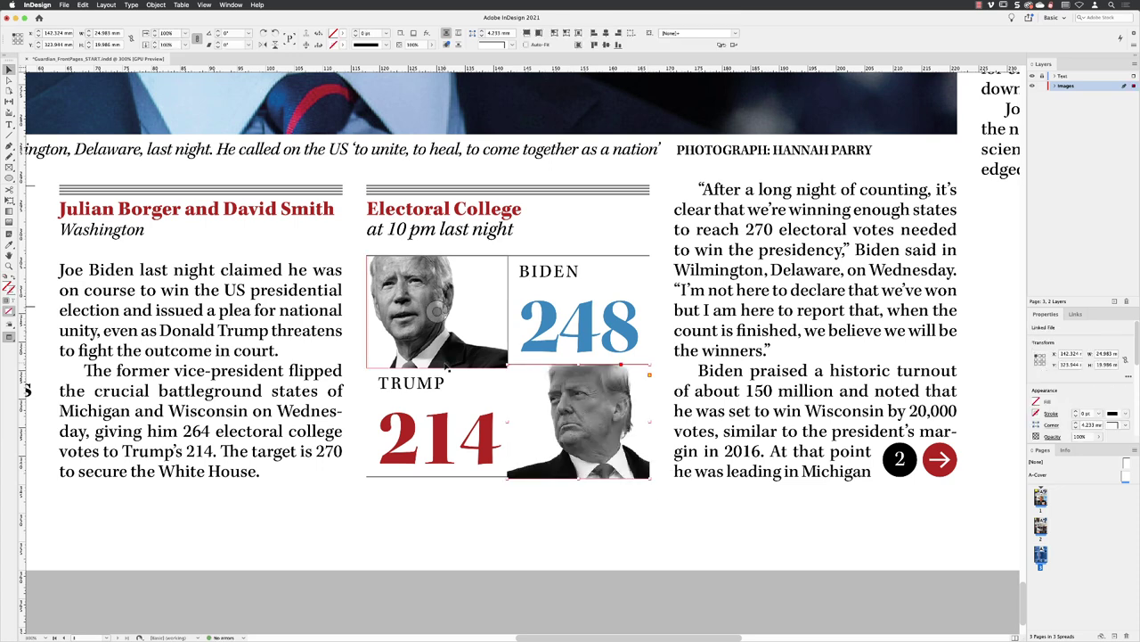
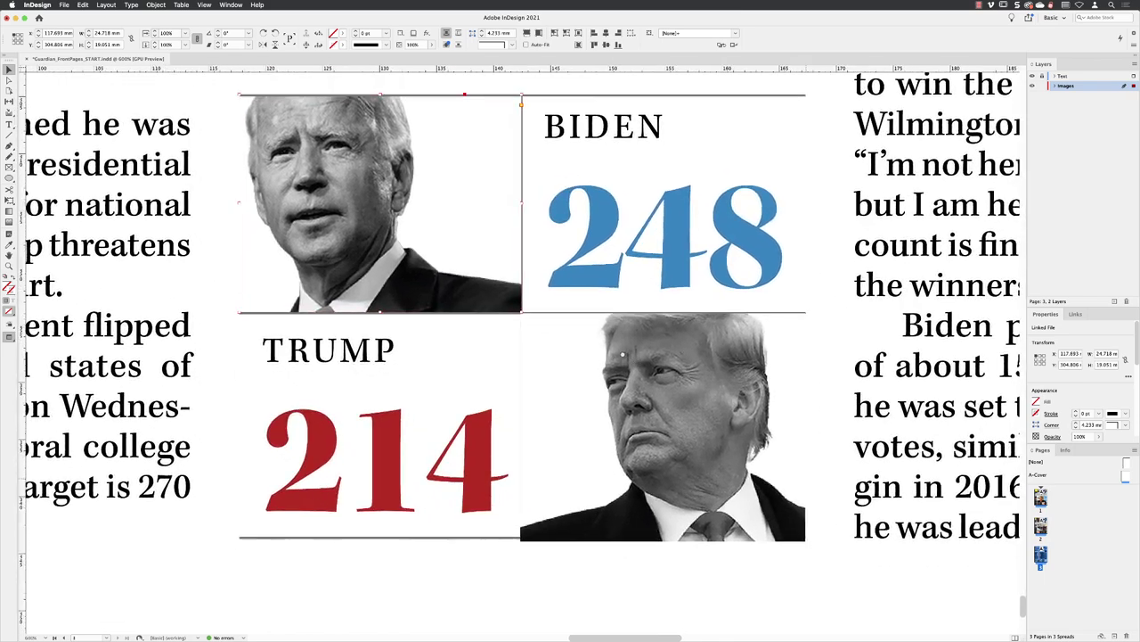
# Trim the left edge of the Trump photo frame to the vertical divider at X 142.5 mm
pyautogui.click(576, 371)
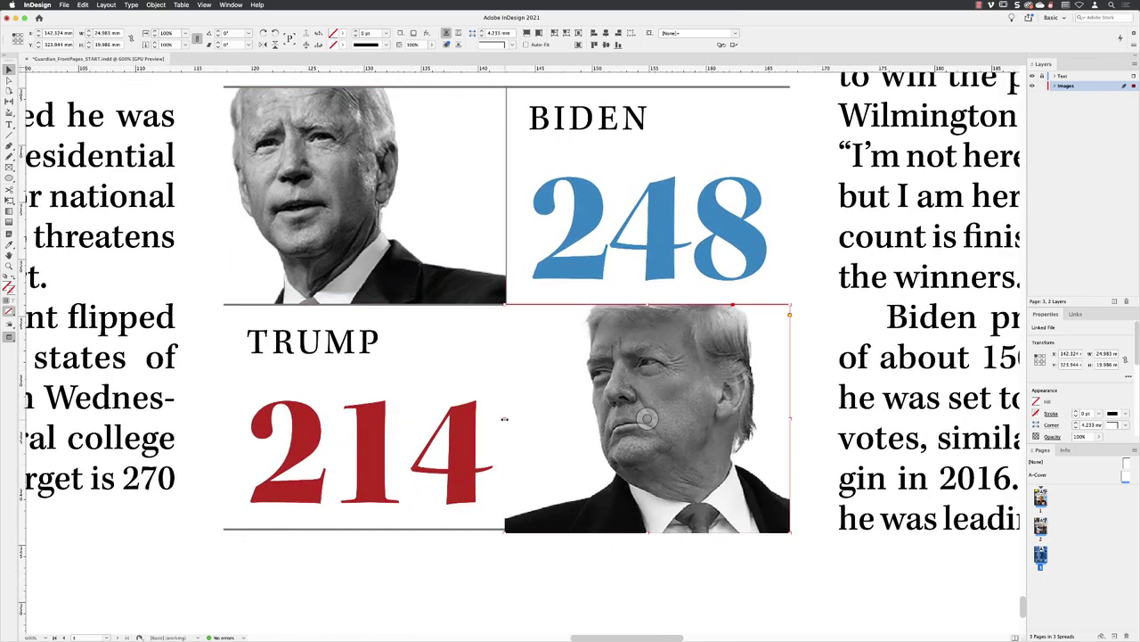
pyautogui.moveTo(505, 418); pyautogui.dragTo(506, 418)
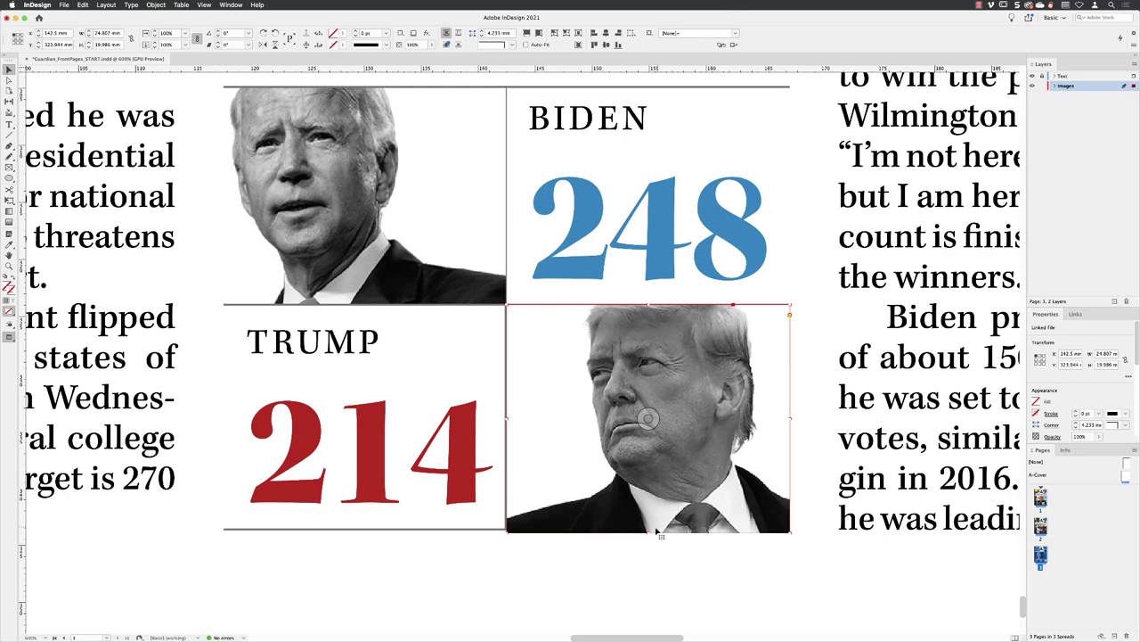
# Trim the lower edge of the Trump photo frame to the bottom divider line, making the frame about 19.7 mm high
pyautogui.moveTo(648, 533); pyautogui.dragTo(647, 529)
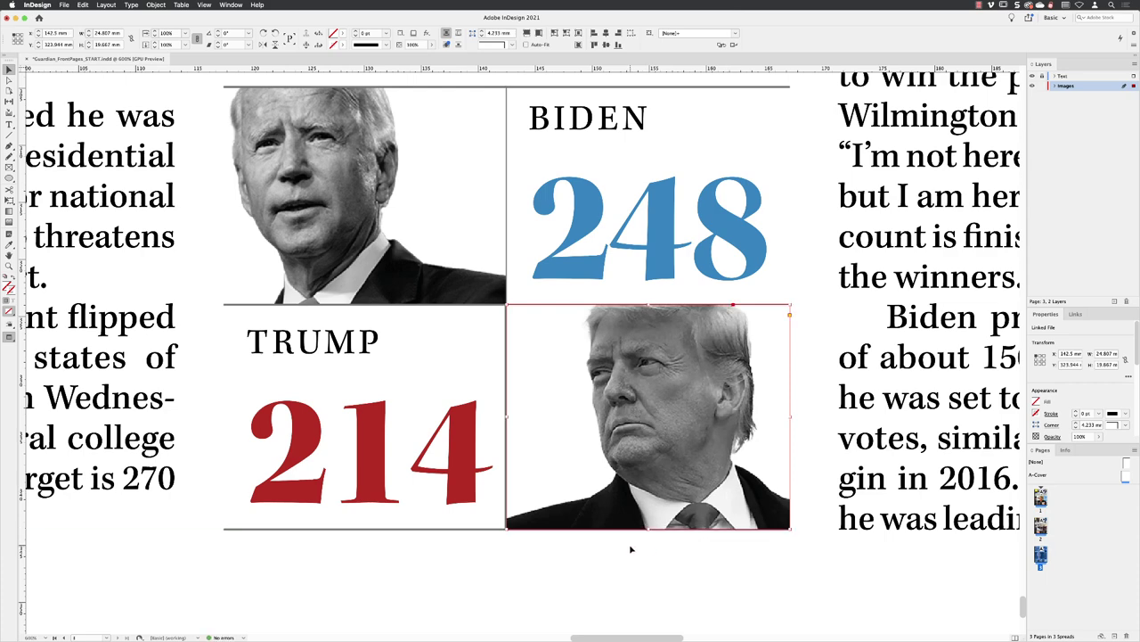
pyautogui.click(629, 549)
pyautogui.scroll(2, 599, 556)
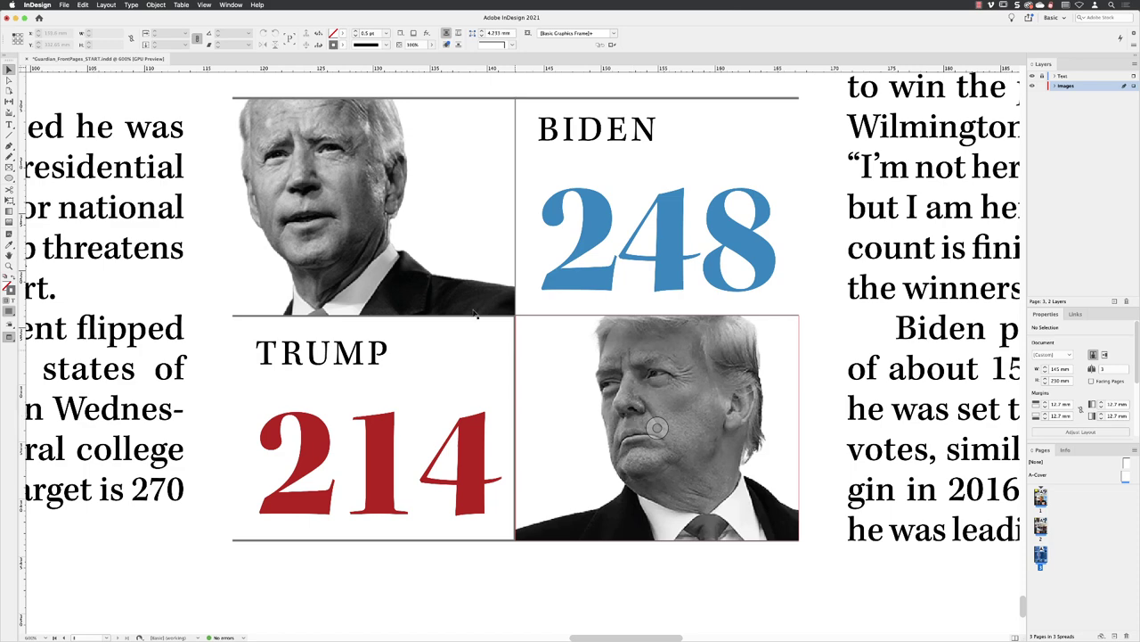
# Send the Biden and Trump photos together to the back of the Images layer's stacking order, behind the divider lines
pyautogui.click(390, 170)
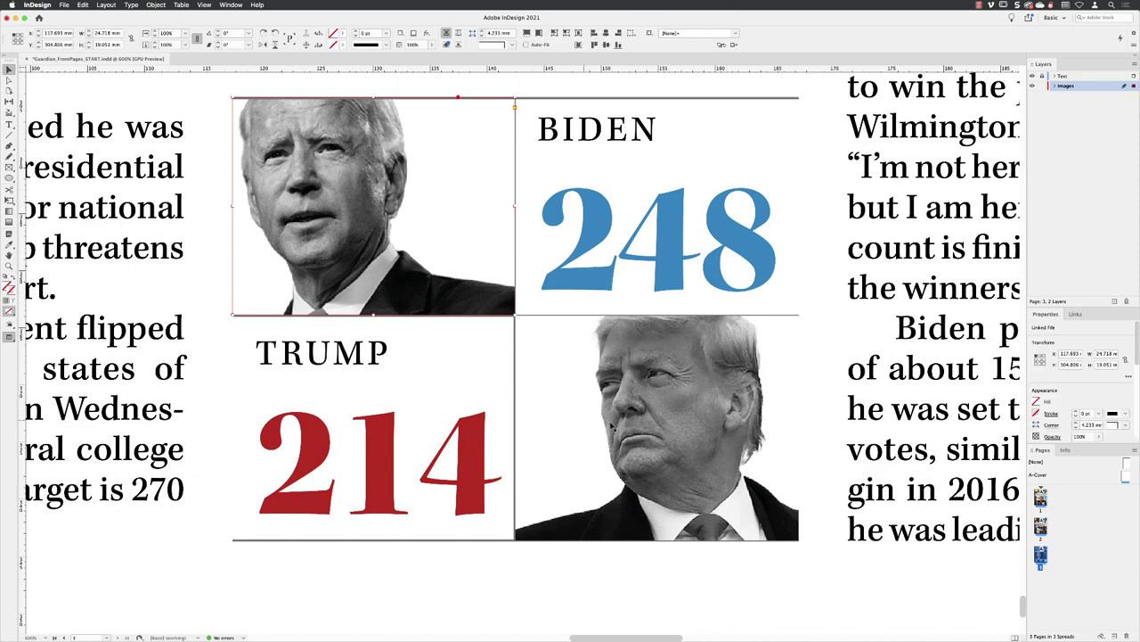
pyautogui.keyDown('shift'); pyautogui.click(694, 359); pyautogui.keyUp('shift')
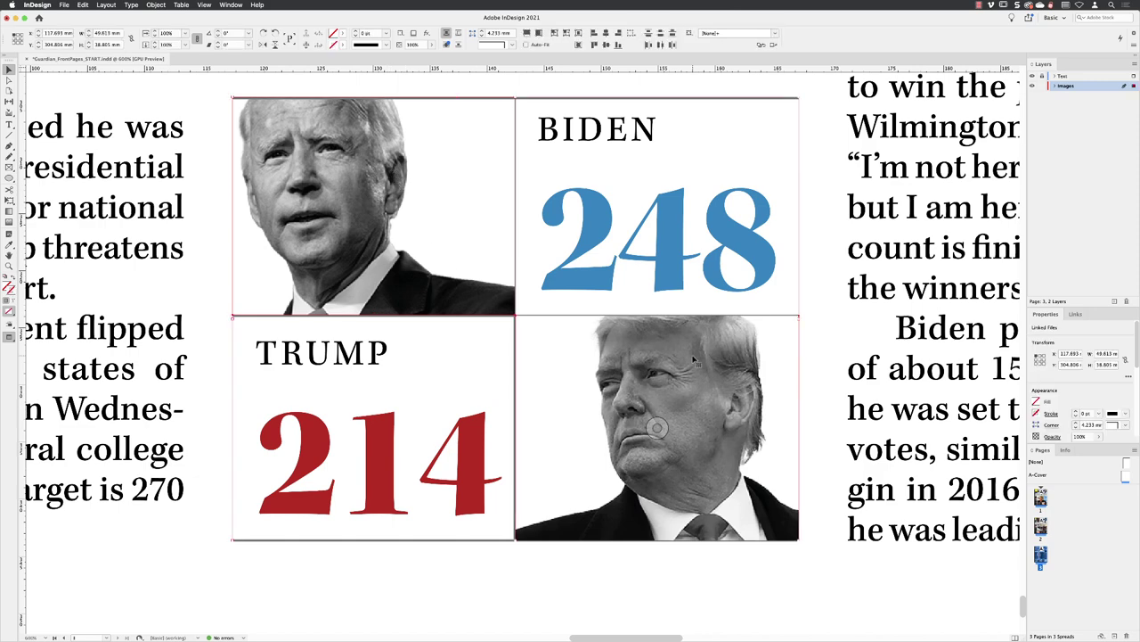
pyautogui.click(1055, 85)
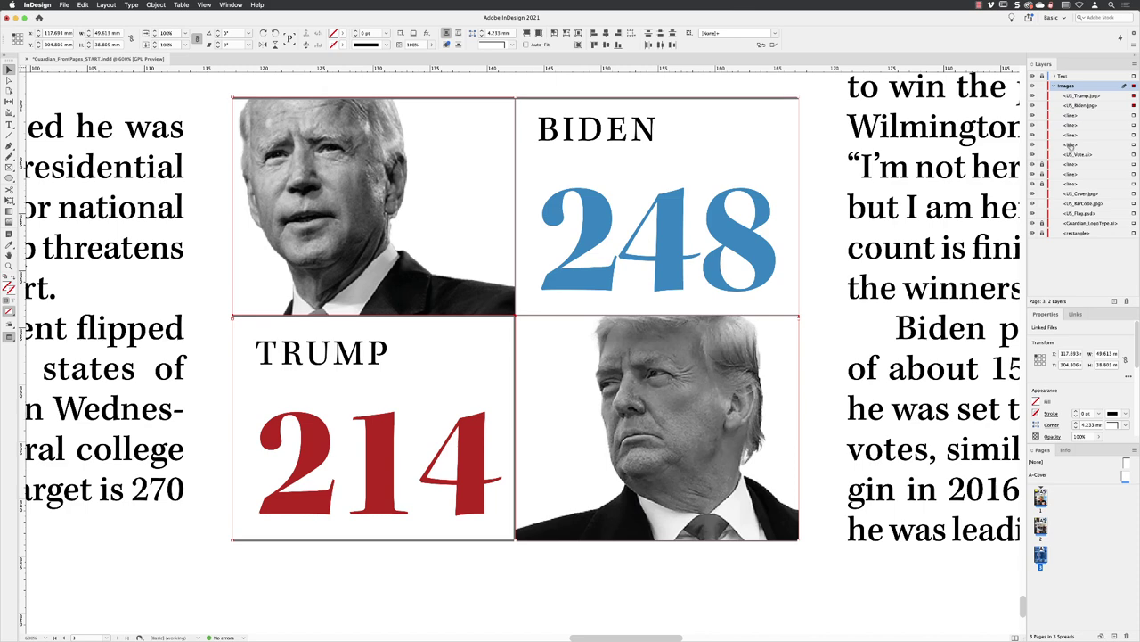
pyautogui.click(156, 5)
pyautogui.moveTo(181, 33)
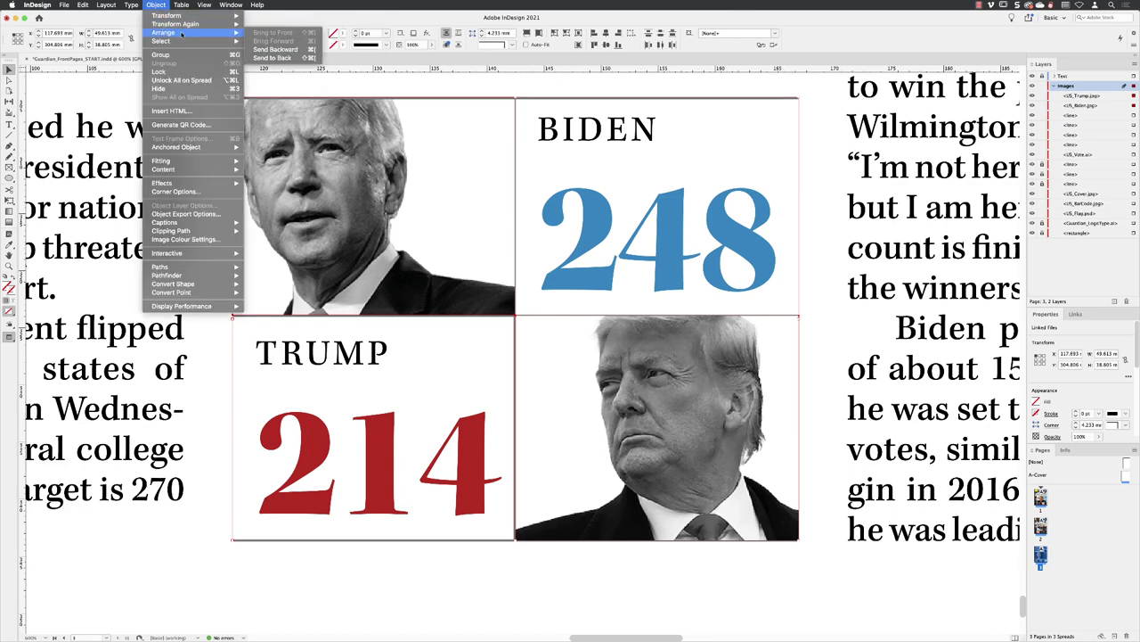
pyautogui.click(295, 59)
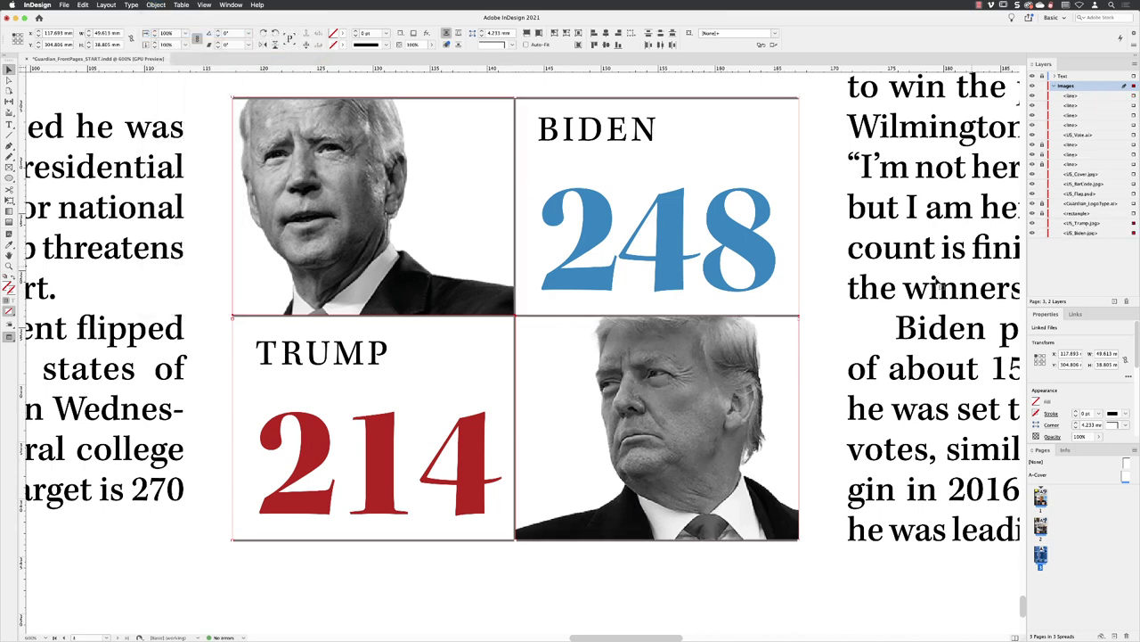
pyautogui.click(504, 568)
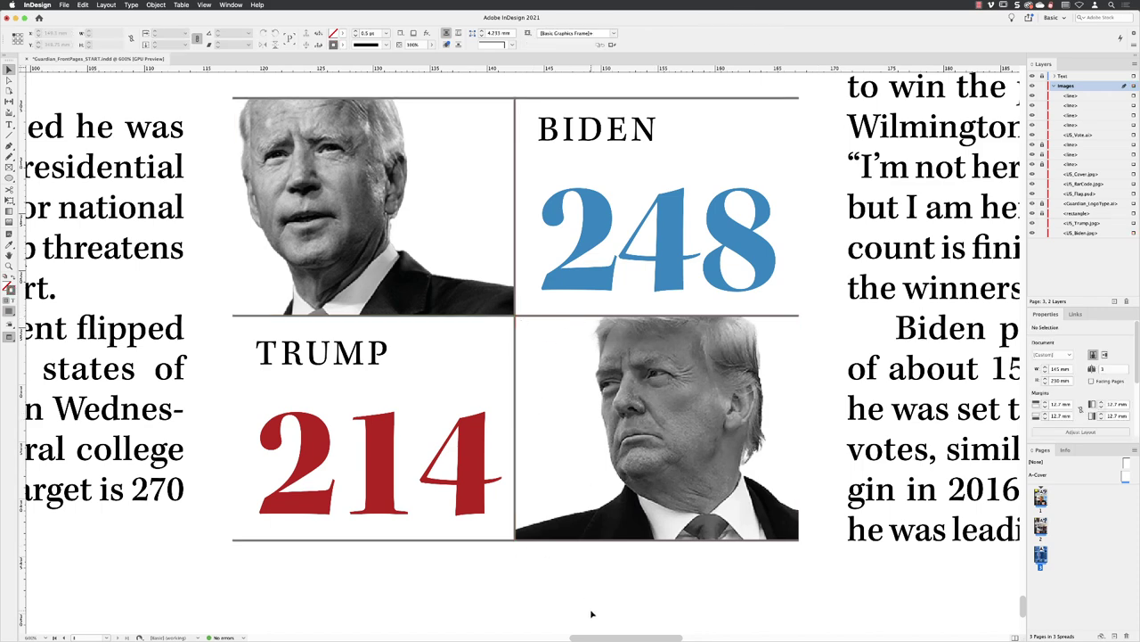
pyautogui.click(1054, 86)
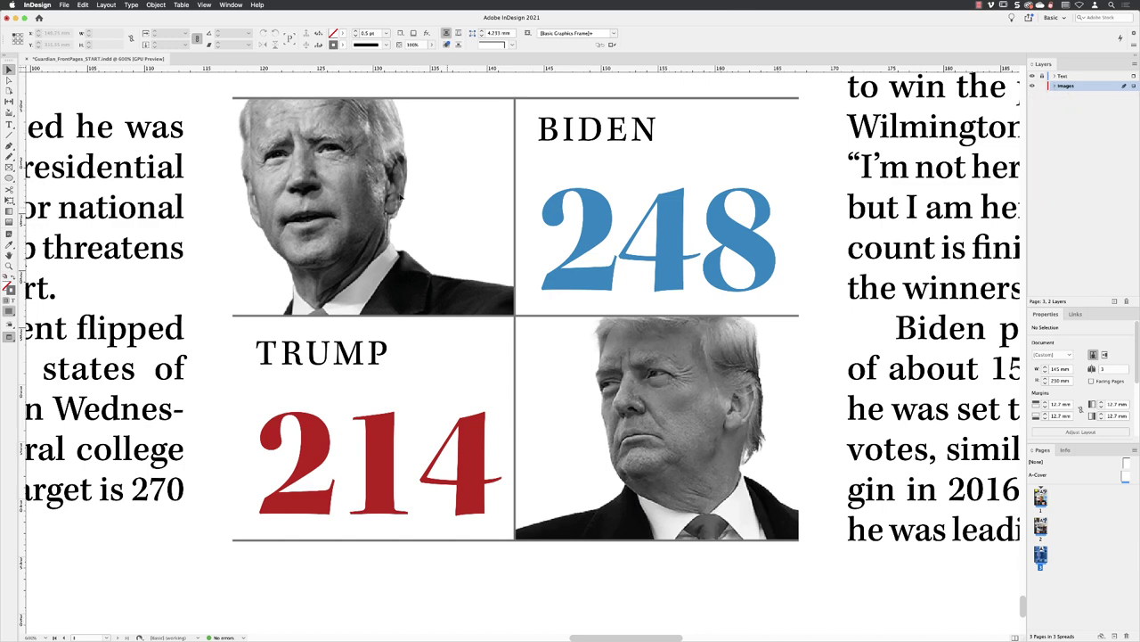
# Save the document
pyautogui.click(65, 5)
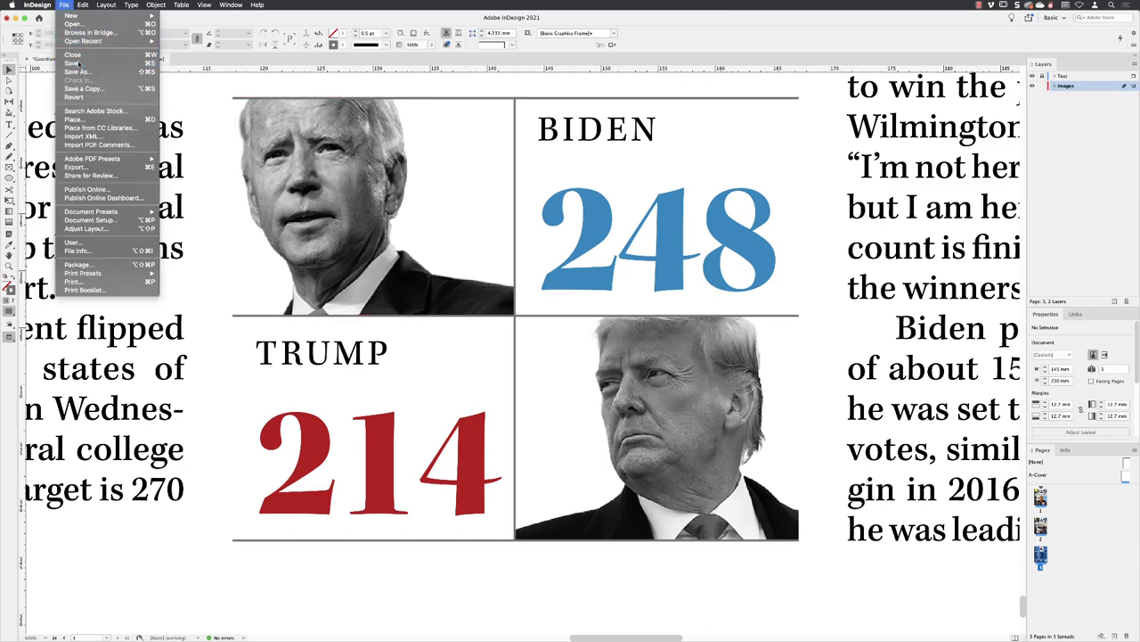